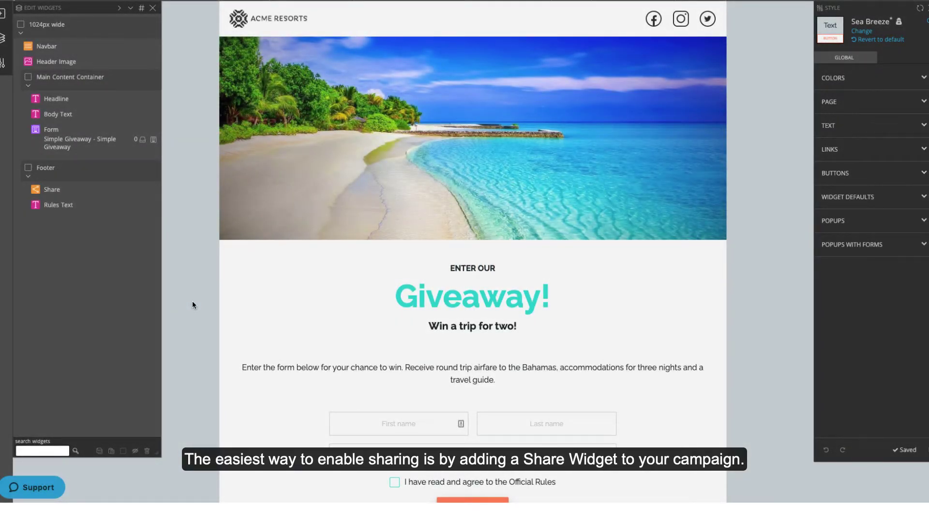
# In the Share widget settings, turn off Share Manually, LinkedIn and Pinterest, leaving only Facebook and Twitter
pyautogui.scroll(-4, 192, 304)
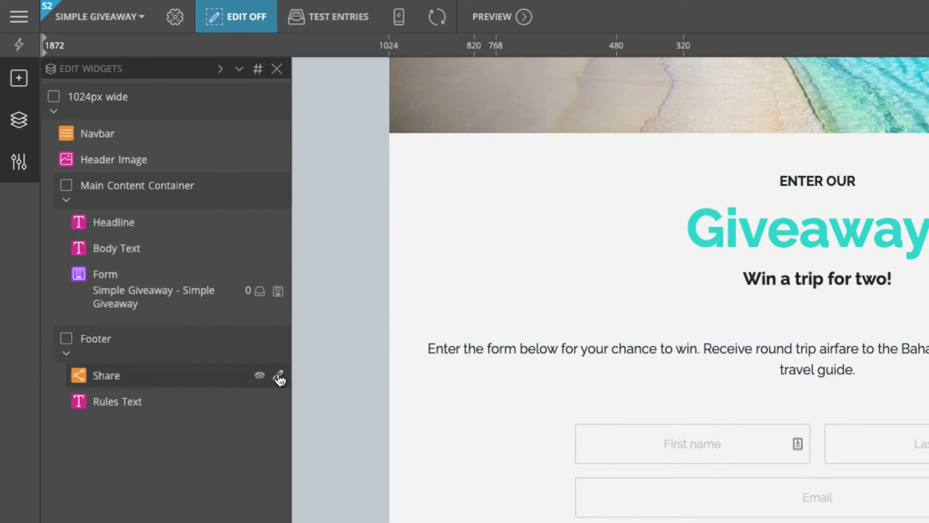
pyautogui.click(279, 375)
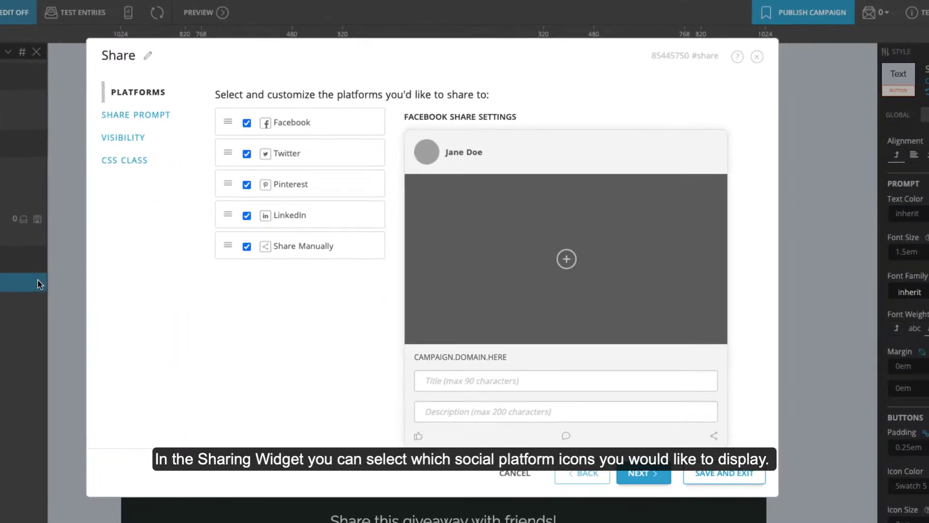
pyautogui.click(246, 246)
pyautogui.click(247, 215)
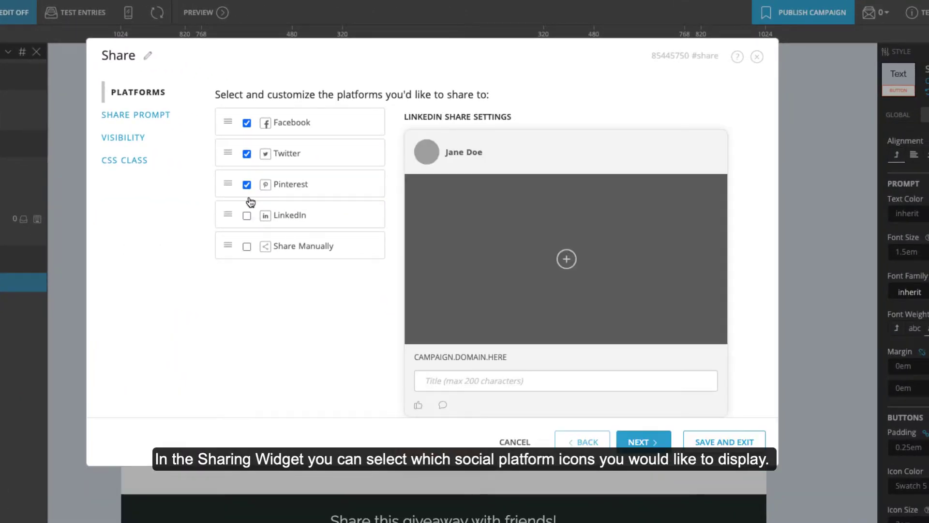
pyautogui.click(246, 184)
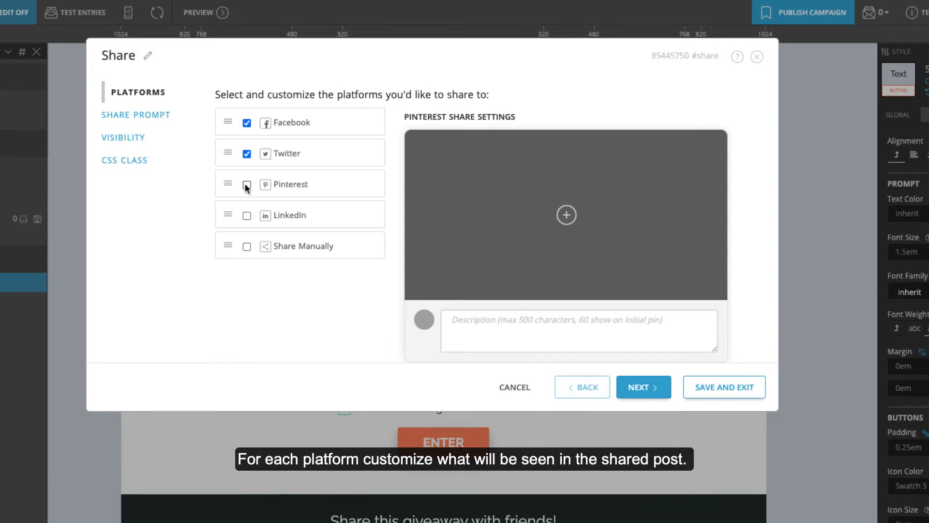
# Give the Facebook share the Enter to Win image, title 'Enter to win a trip!' and a description
pyautogui.click(334, 127)
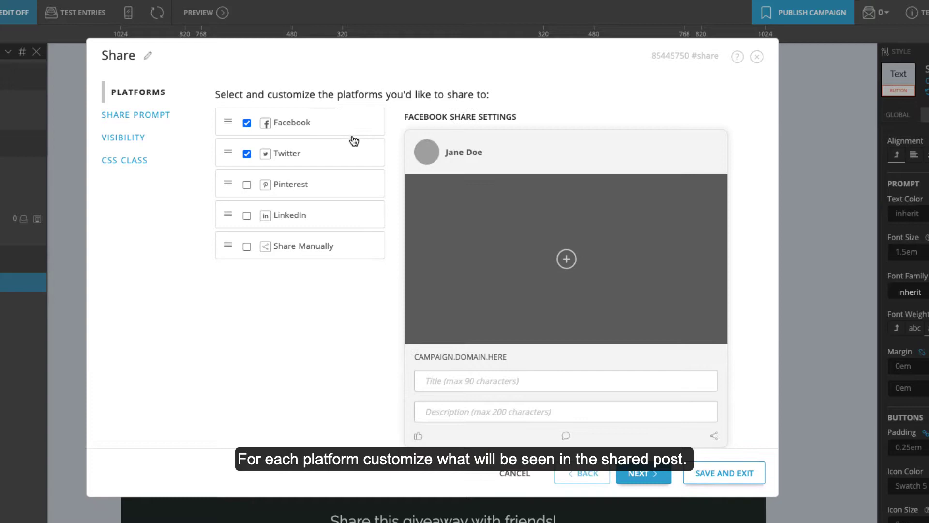
pyautogui.click(564, 257)
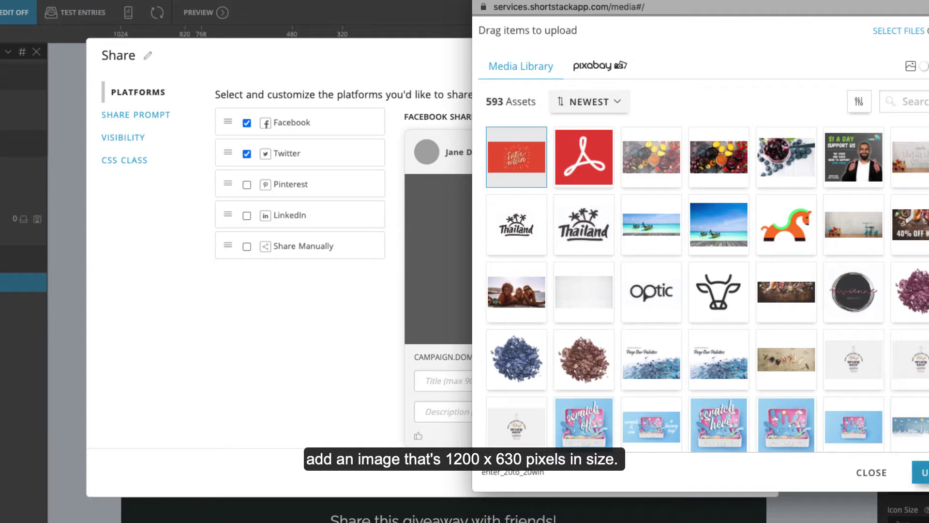
pyautogui.click(922, 472)
pyautogui.click(695, 373)
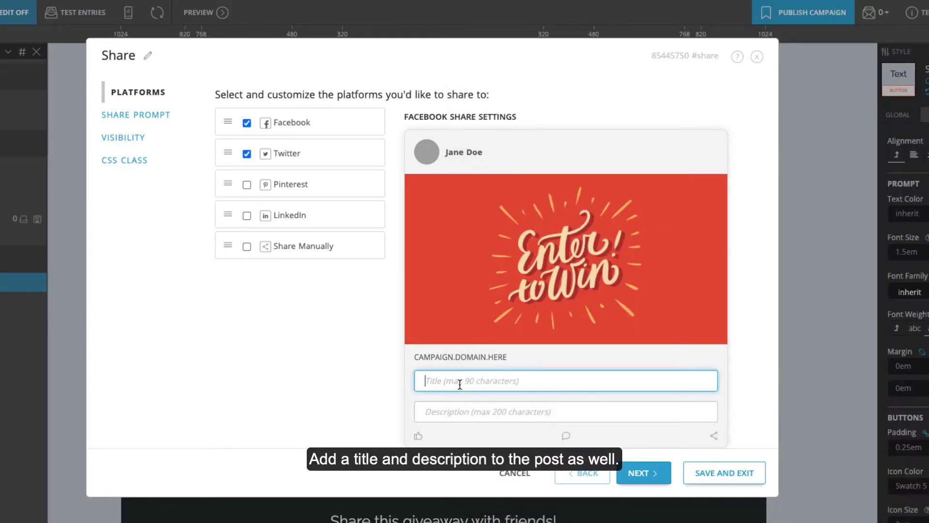
pyautogui.write('Enter to win a trip!')
pyautogui.click(496, 408)
pyautogui.write('You and a friend can experience the getaway of a lifetime!')
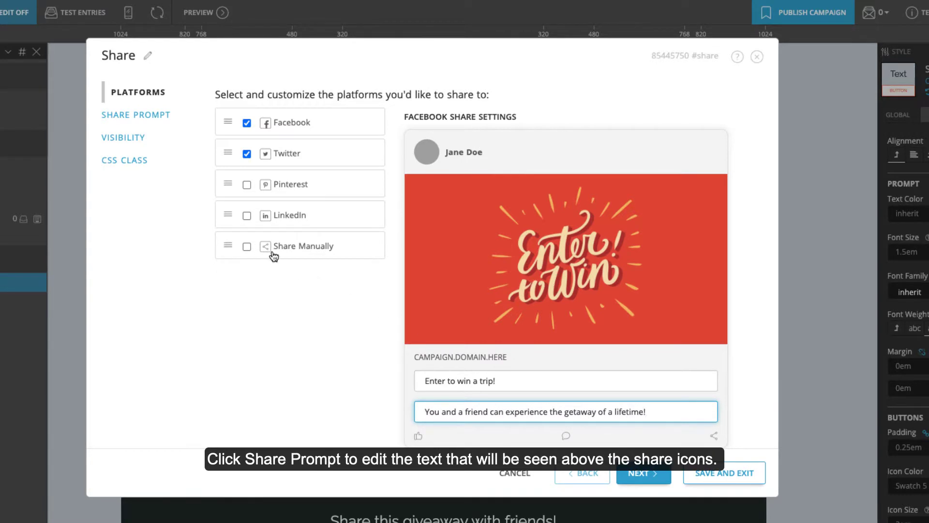
# Replace the share prompt text with 'Why not share this giveaway?' and save and exit the share settings
pyautogui.click(148, 116)
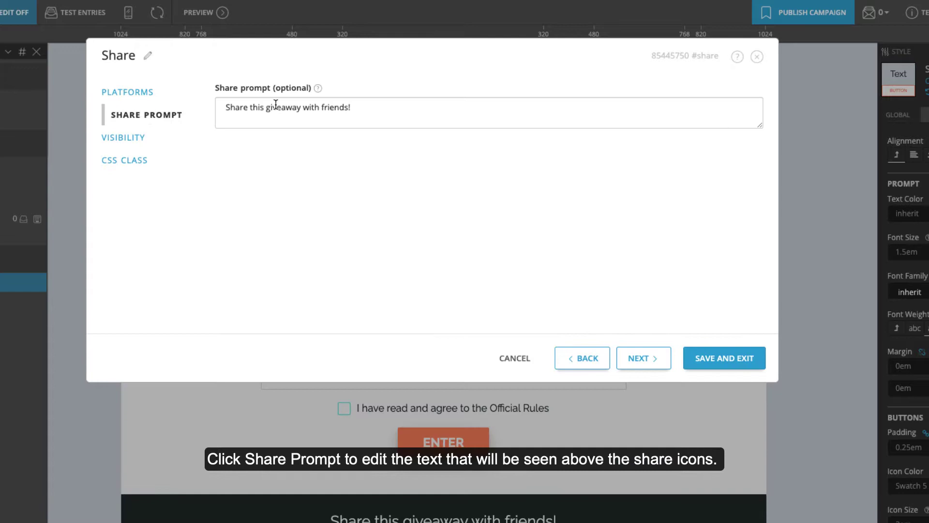
pyautogui.moveTo(350, 107); pyautogui.dragTo(202, 112)
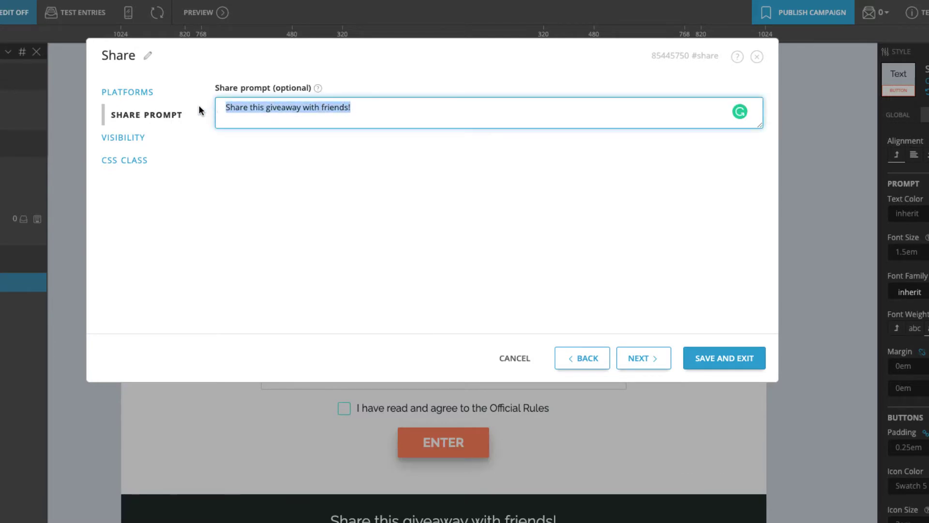
pyautogui.write('Why not share this giveaway?')
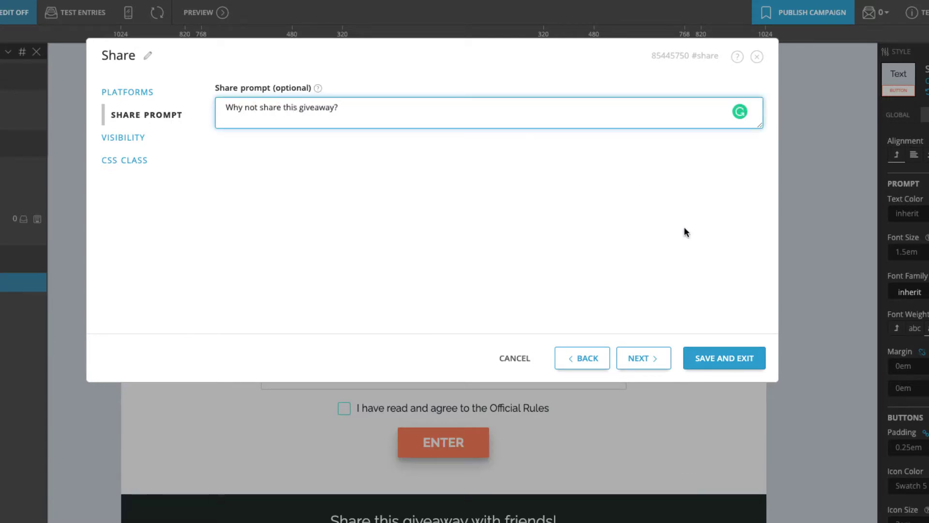
pyautogui.click(721, 358)
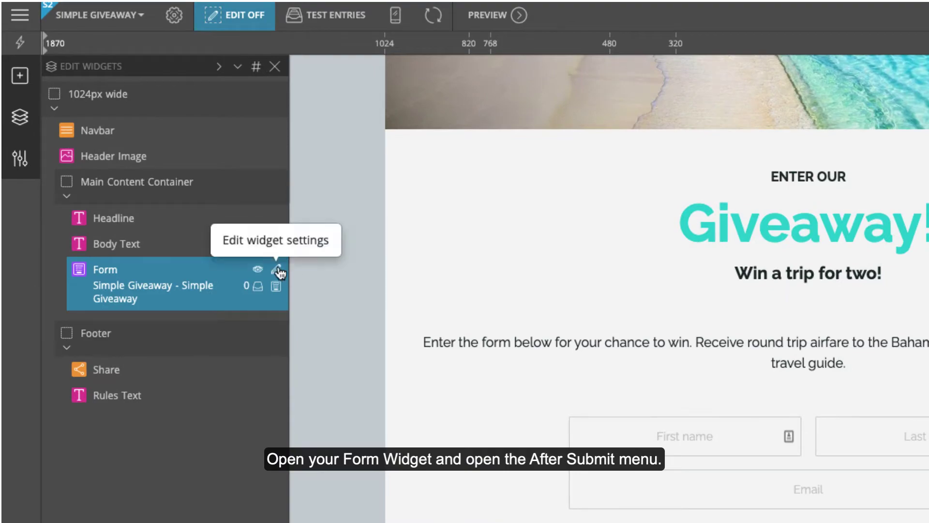
# Set the Form widget's after-submit behaviour to Do not redirect and Show share buttons
pyautogui.click(276, 268)
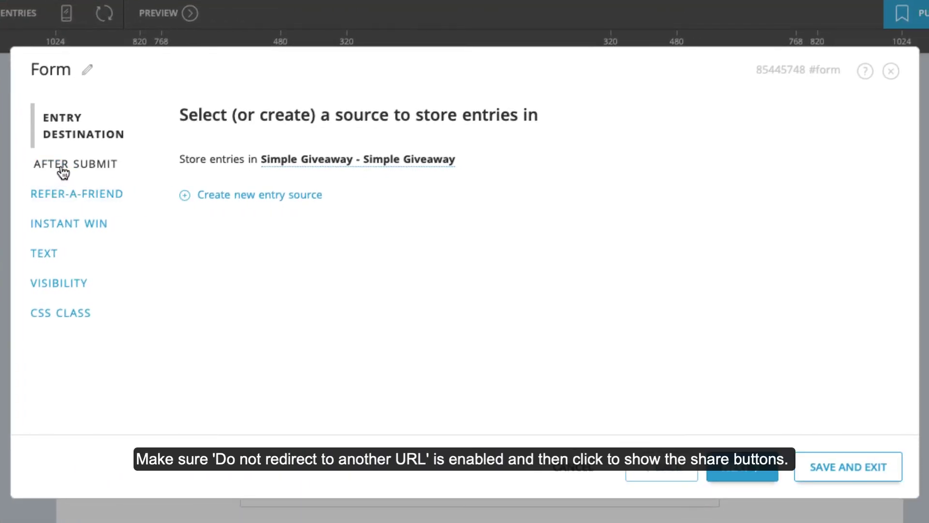
pyautogui.click(63, 165)
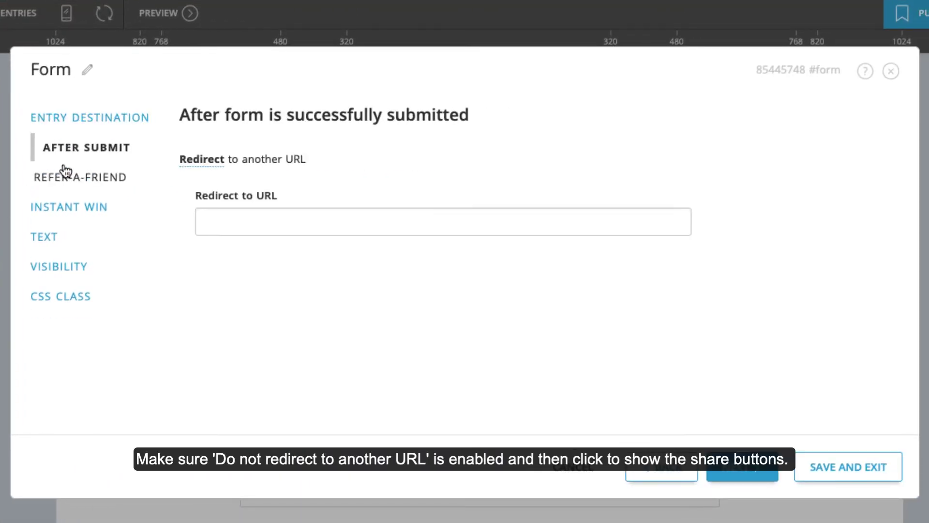
pyautogui.click(200, 162)
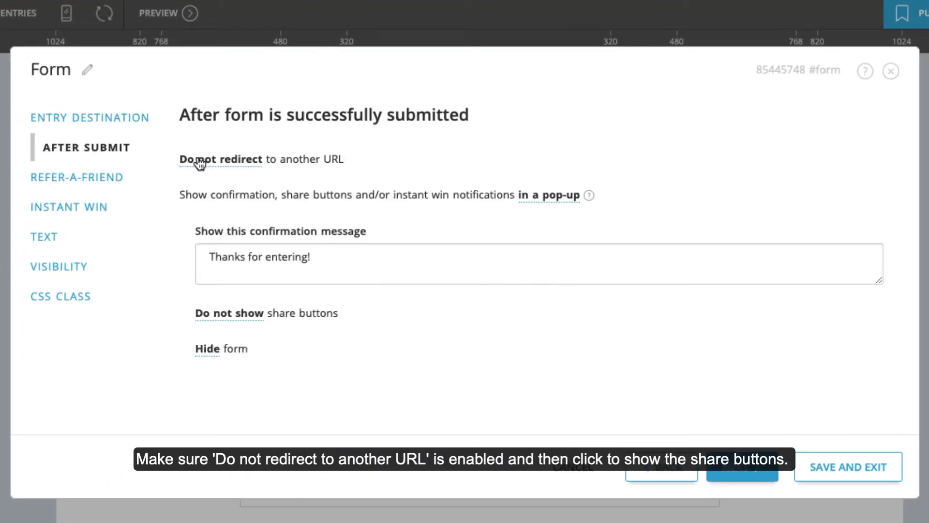
pyautogui.click(245, 316)
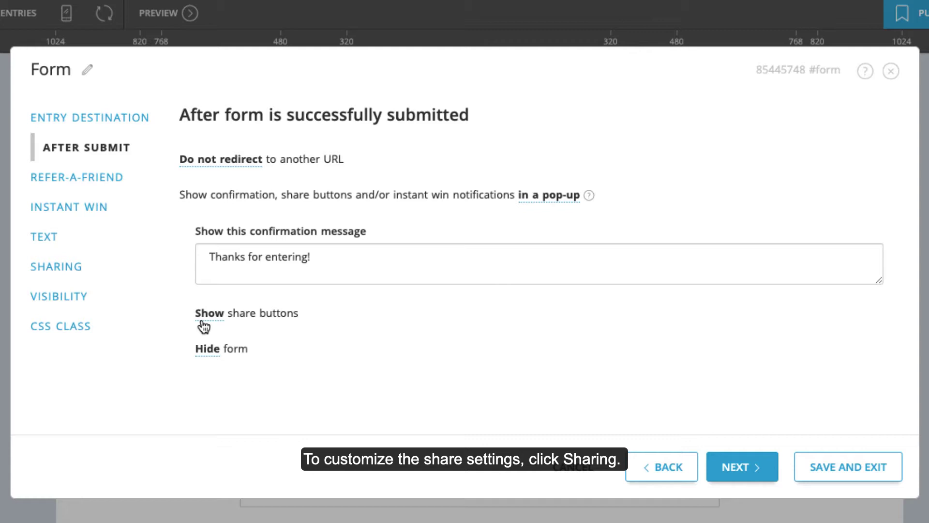
# Limit the form's sharing to Facebook and Twitter, using the Enter to Win image for Facebook
pyautogui.click(60, 266)
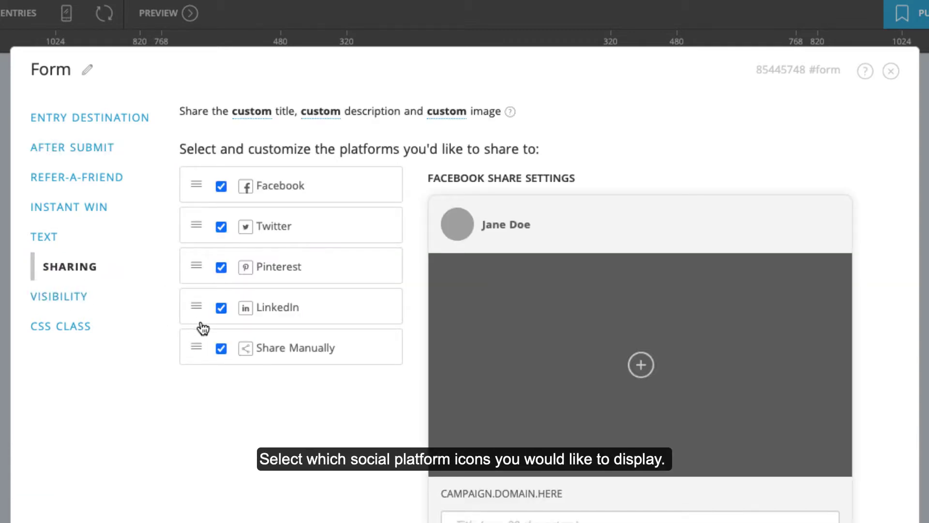
pyautogui.click(221, 348)
pyautogui.click(221, 307)
pyautogui.click(221, 267)
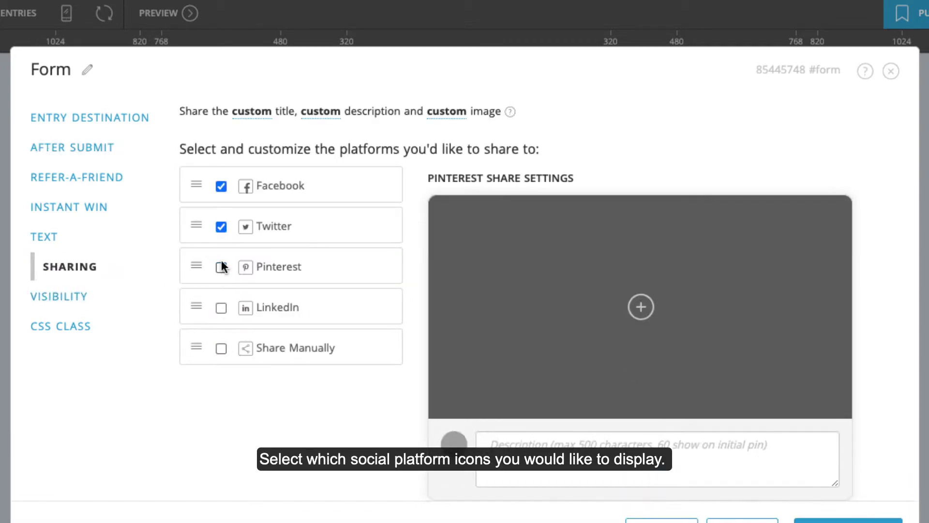
pyautogui.click(357, 188)
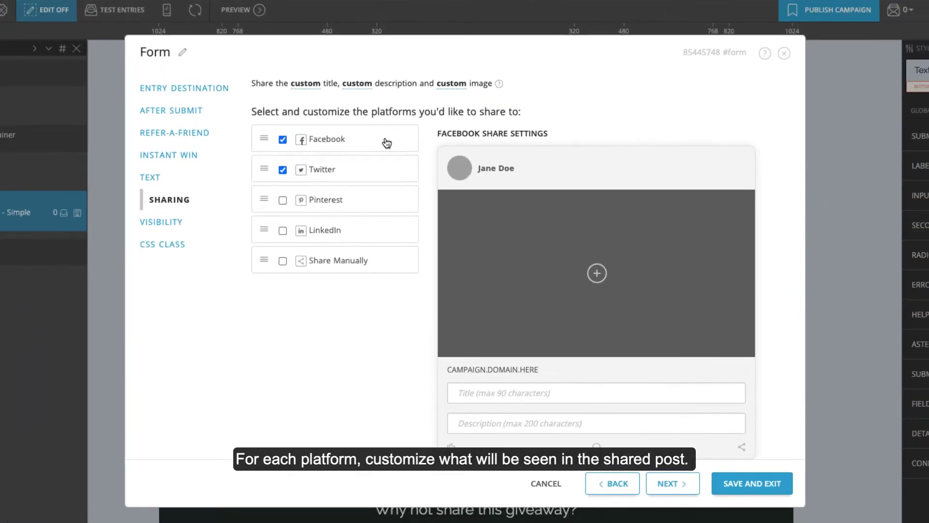
pyautogui.click(565, 265)
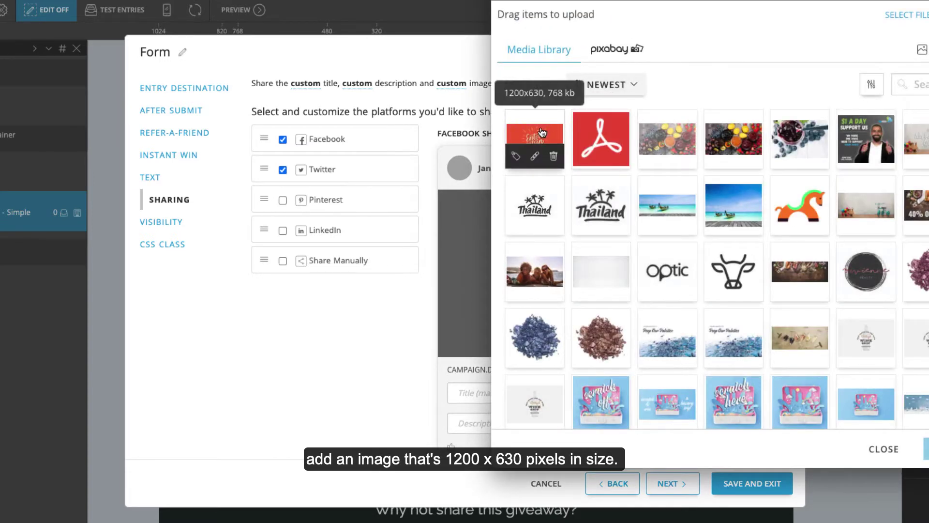
pyautogui.click(552, 138)
pyautogui.click(925, 448)
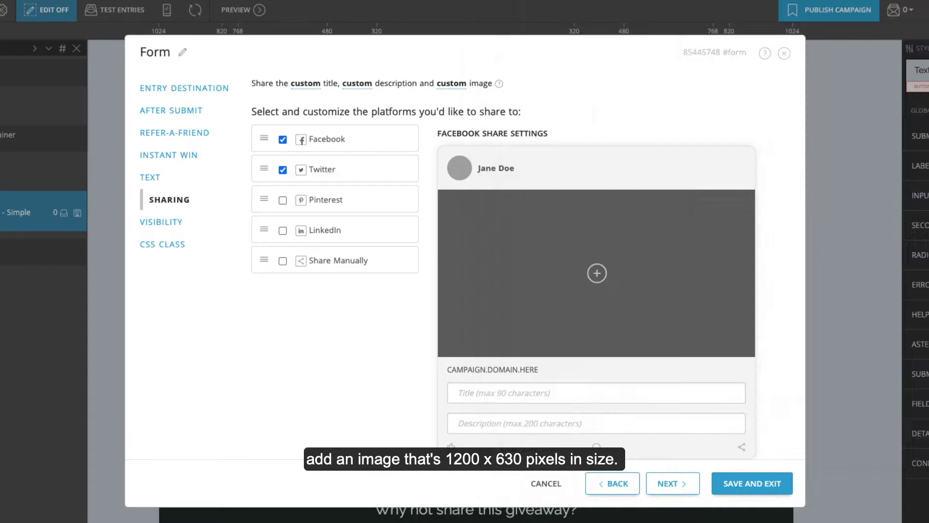
# Save the form settings and autofill the entry form with saved contact details
pyautogui.click(751, 483)
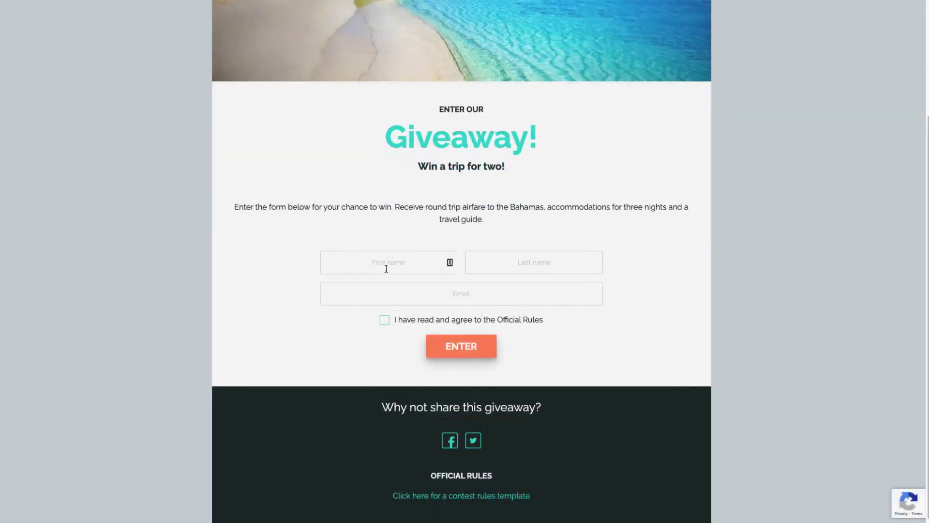
pyautogui.click(386, 268)
pyautogui.click(373, 288)
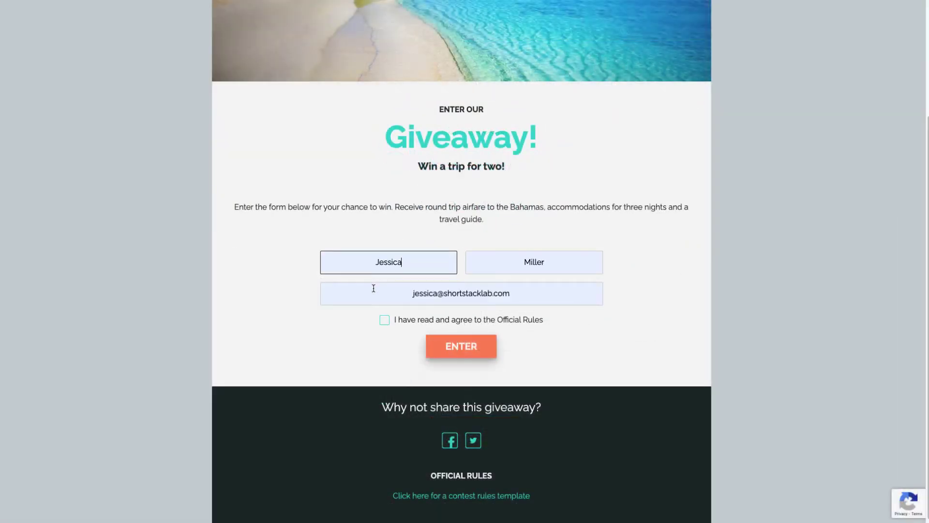
# Agree to the Official Rules, submit the test entry, and share it to Facebook from the thank-you message
pyautogui.click(384, 321)
pyautogui.click(462, 346)
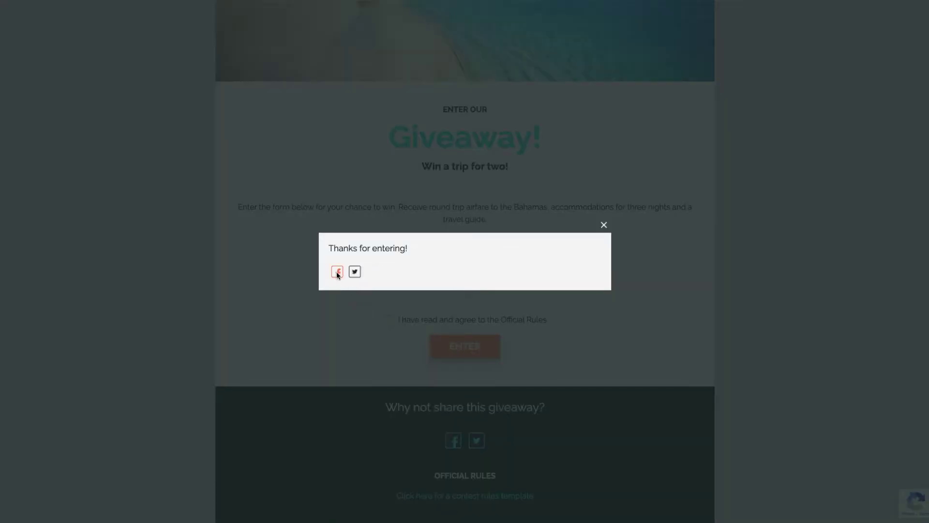
pyautogui.click(337, 272)
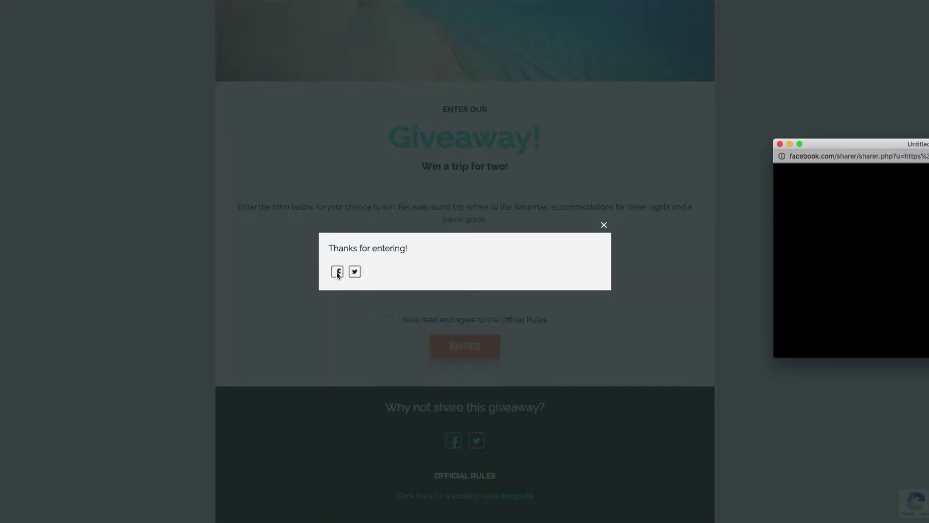
pyautogui.moveTo(876, 144); pyautogui.dragTo(748, 158)
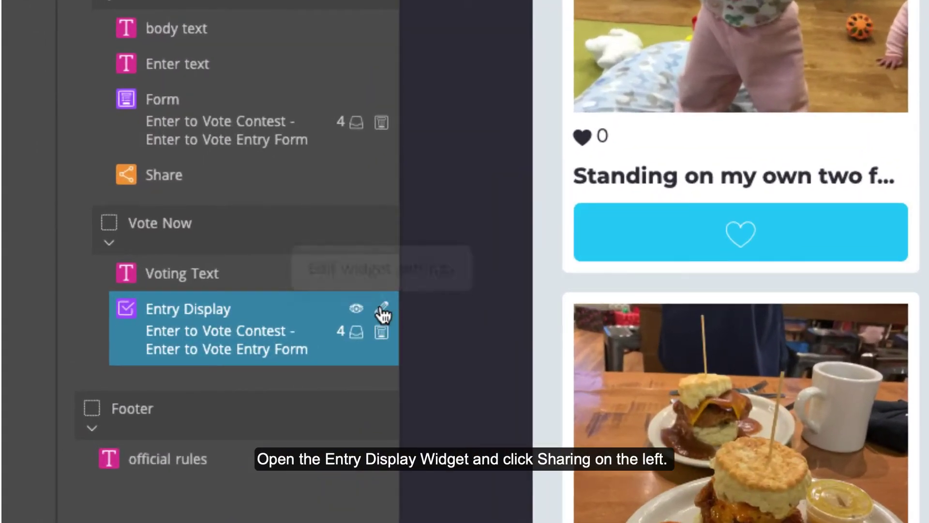
# Enable Entry Display sharing, set its shared title, description and image to custom, and save
pyautogui.click(382, 310)
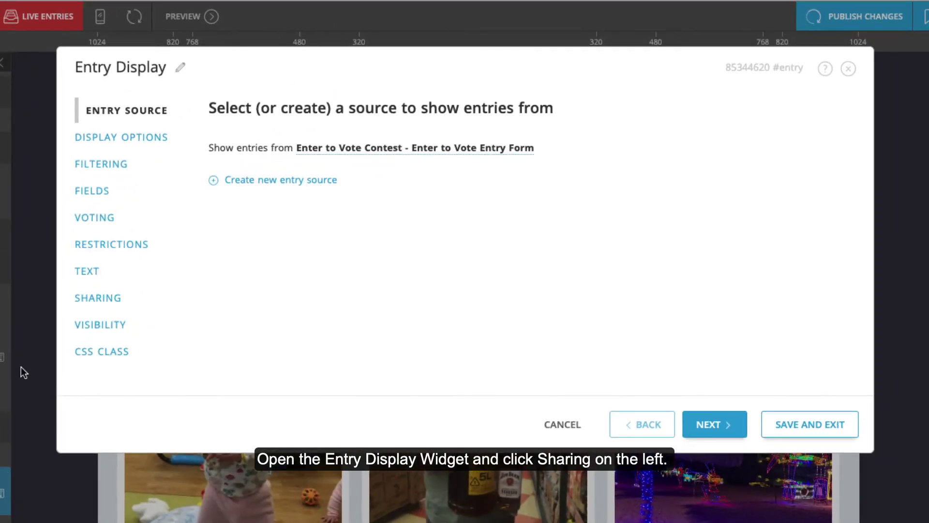
pyautogui.click(91, 301)
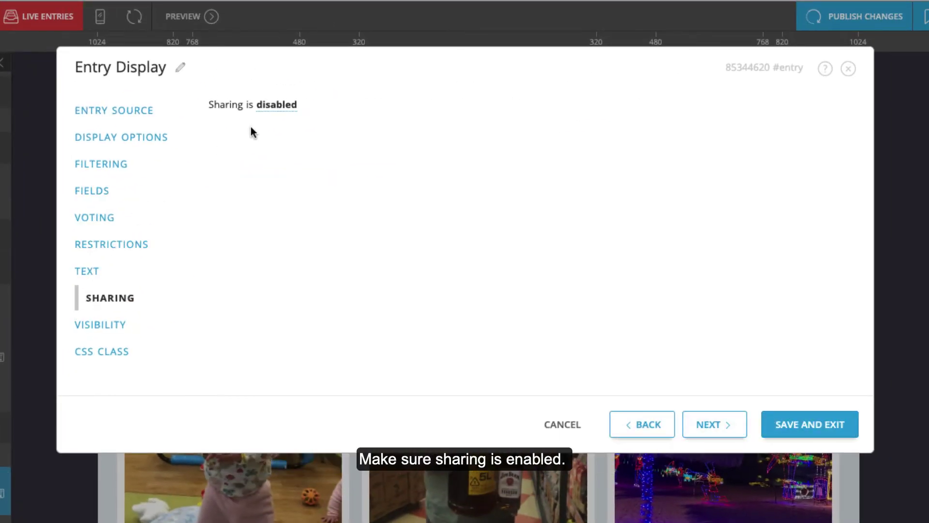
pyautogui.click(277, 105)
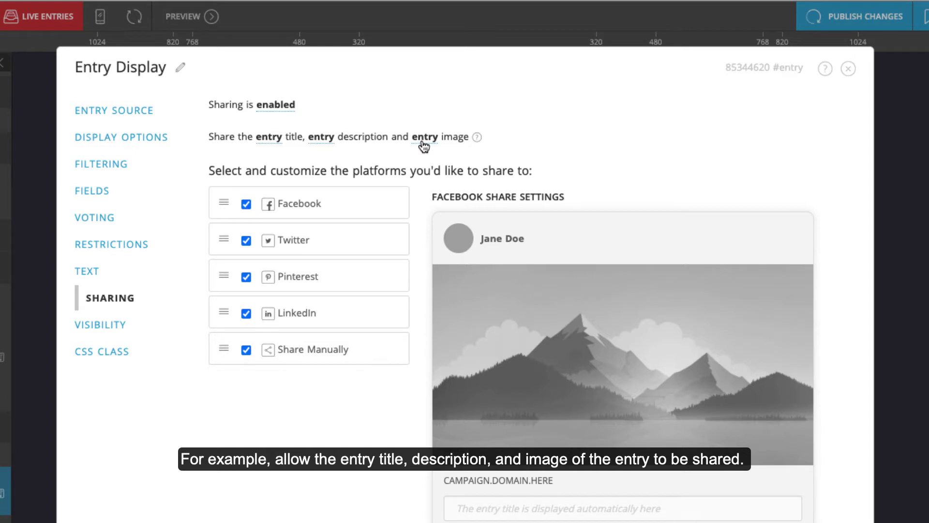
pyautogui.click(271, 141)
pyautogui.click(331, 138)
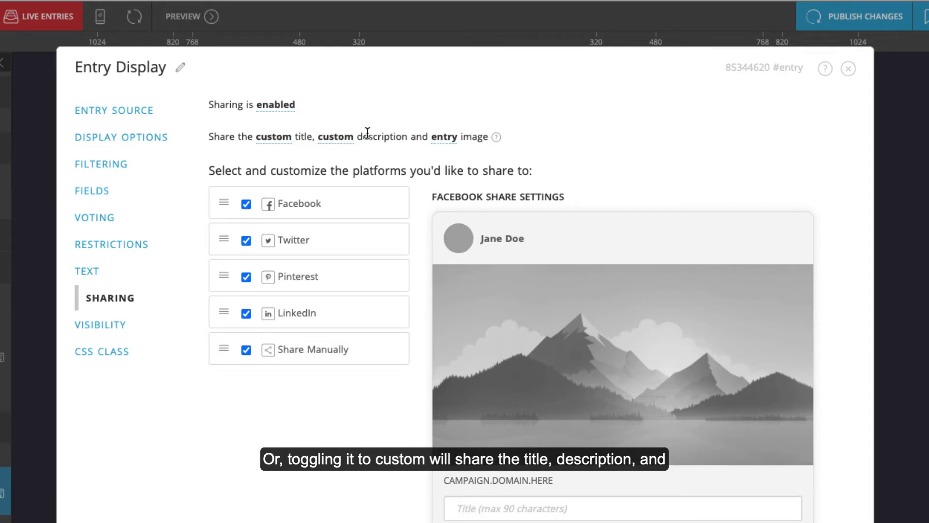
pyautogui.click(444, 141)
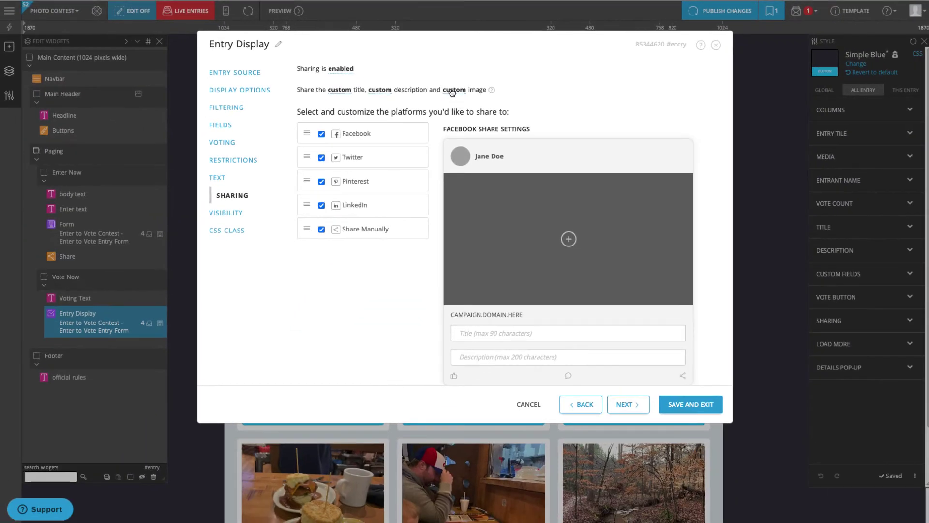
pyautogui.click(690, 405)
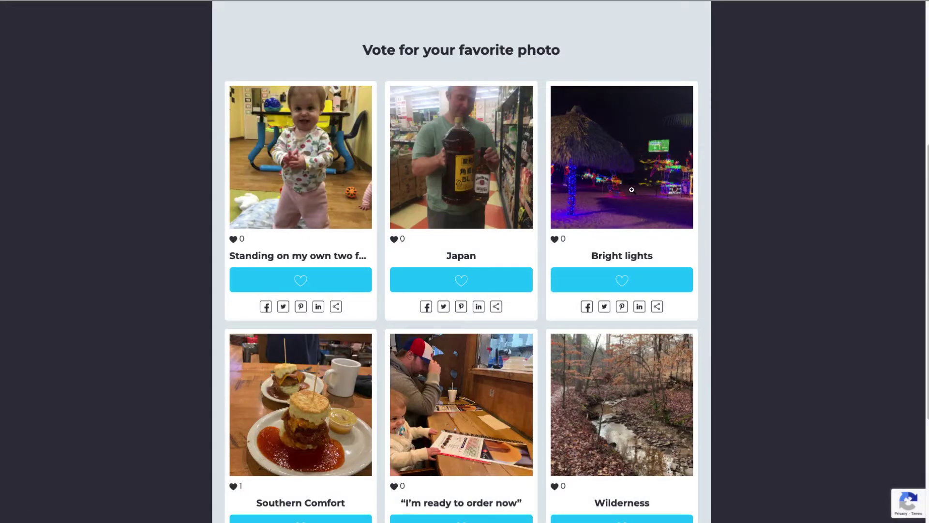
# On the contest page's vote grid, open the Facebook share window for the first photo entry
pyautogui.scroll(-3, 277, 223)
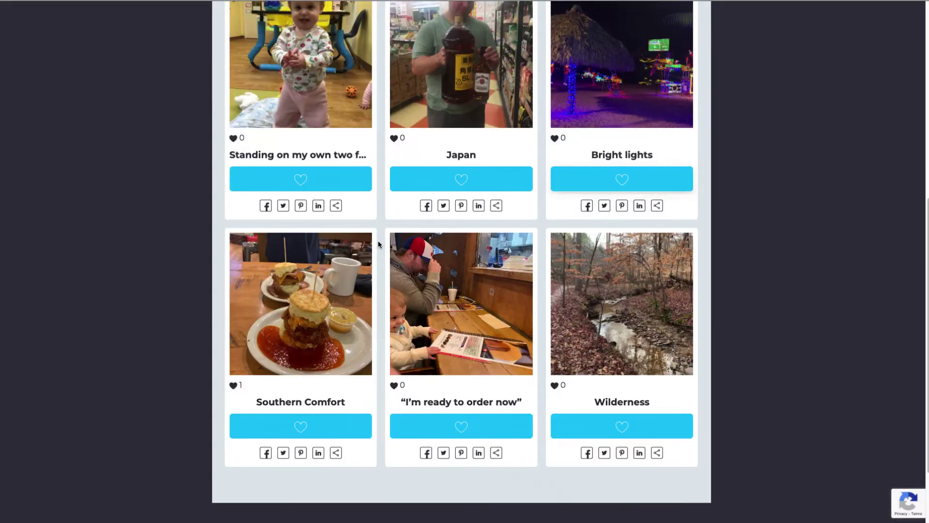
pyautogui.click(266, 207)
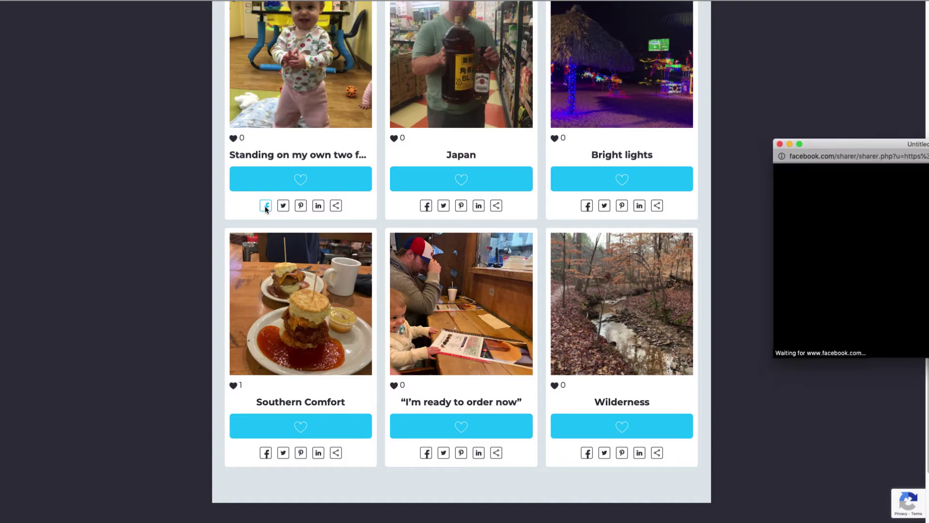
pyautogui.moveTo(880, 143); pyautogui.dragTo(746, 132)
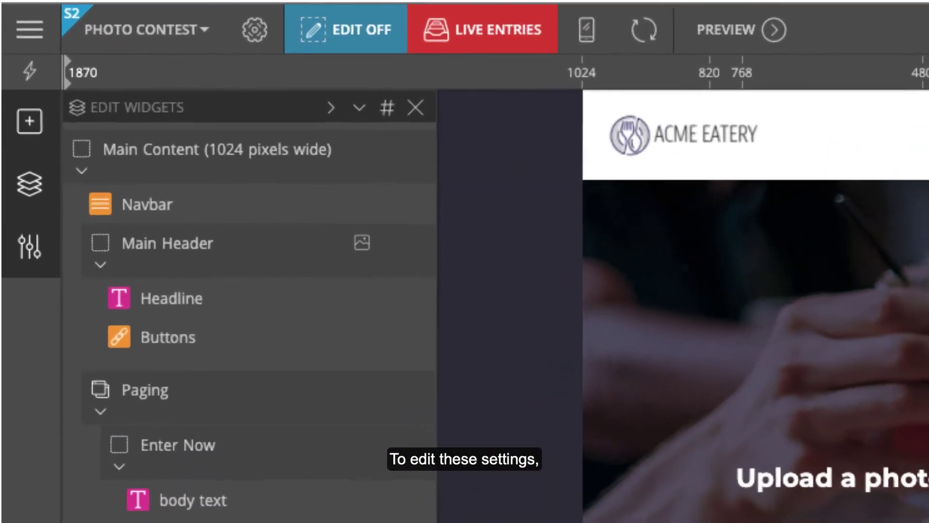
# In campaign Sharing settings, set title 'A Day in the Life' Photo Contest and the trip-for-two description
pyautogui.click(259, 31)
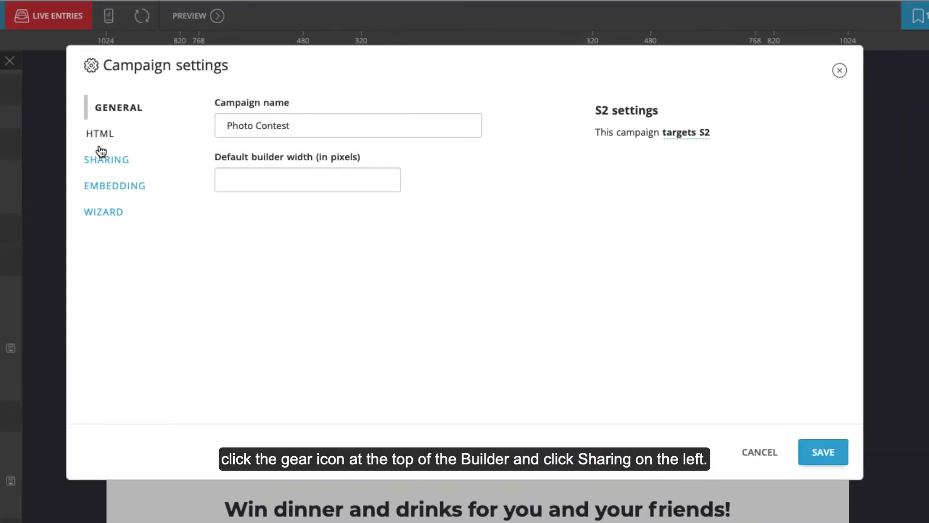
pyautogui.click(590, 281)
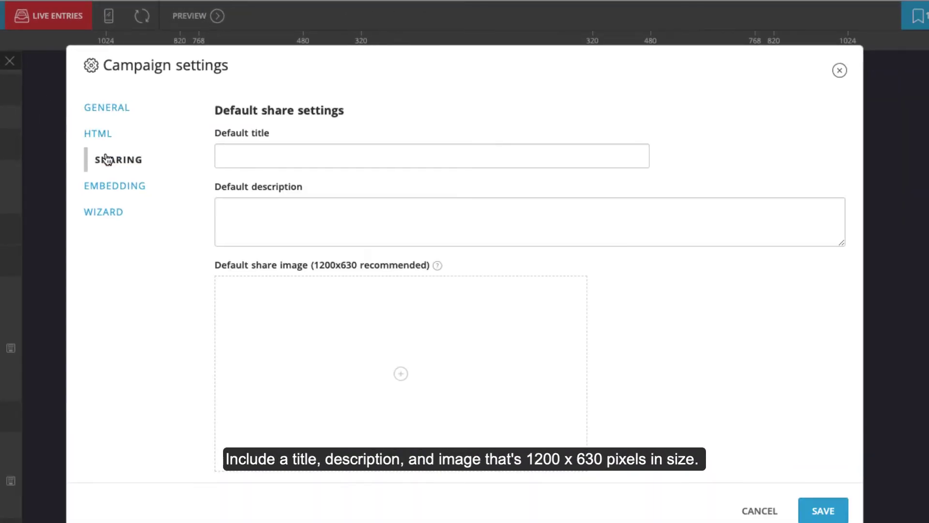
pyautogui.click(255, 156)
pyautogui.write("'A Day in the Life' Photo Contest")
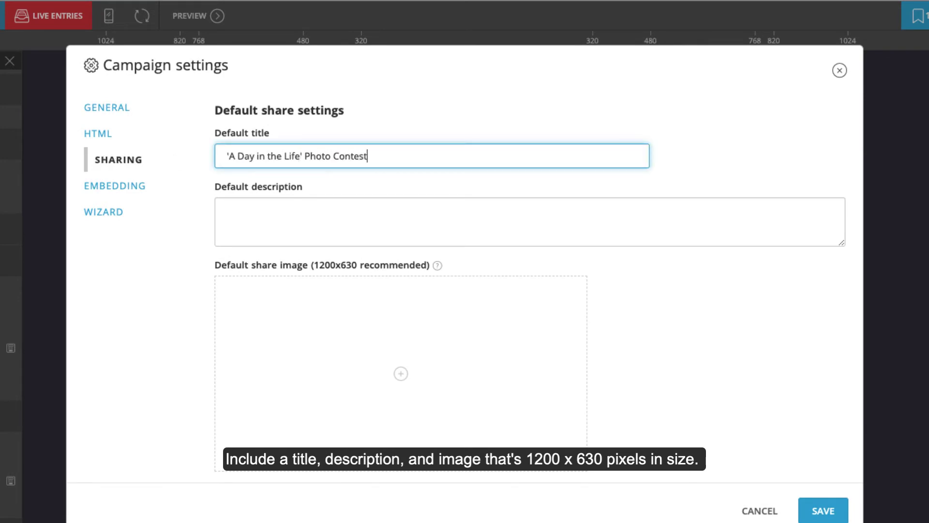
pyautogui.click(228, 209)
pyautogui.write('Enter to win a trip for two by submitting your')
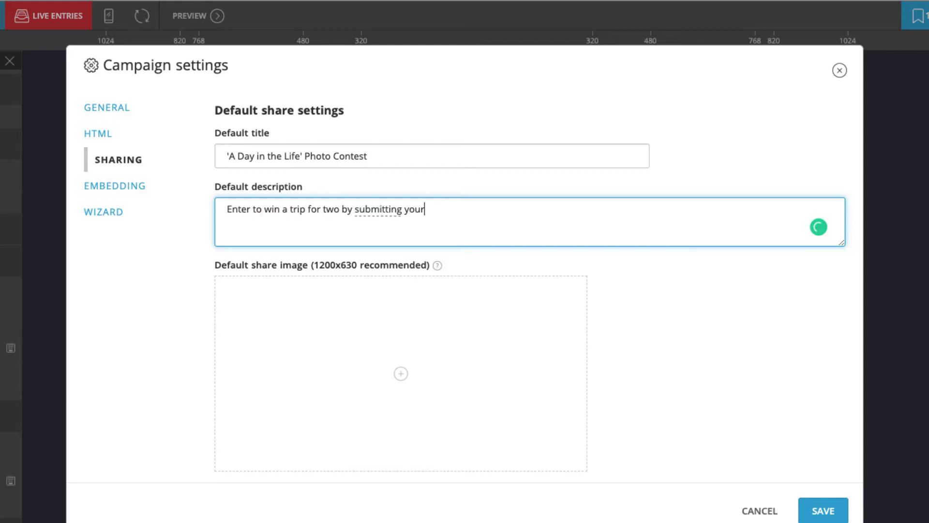
pyautogui.write(' favorite photo from a day in your life.')
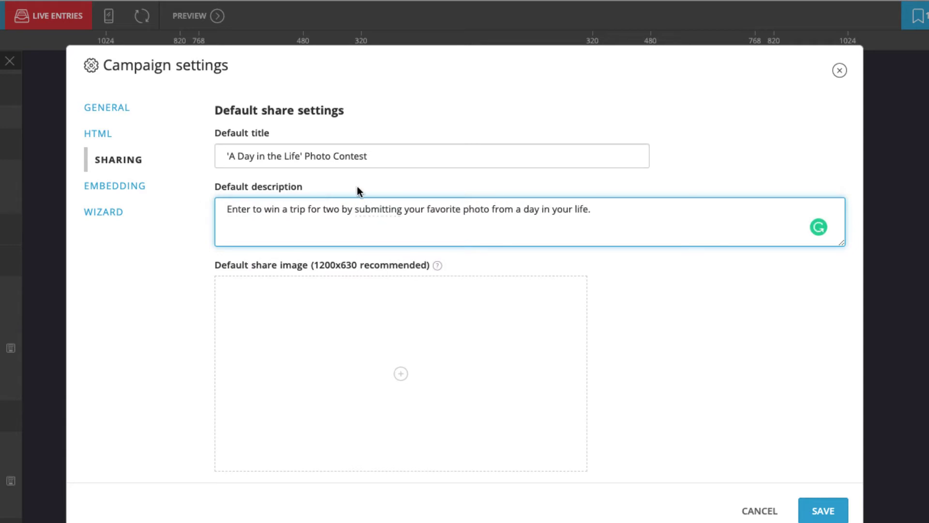
# Choose the Enter to Win image as the default share image and save the campaign settings
pyautogui.click(401, 374)
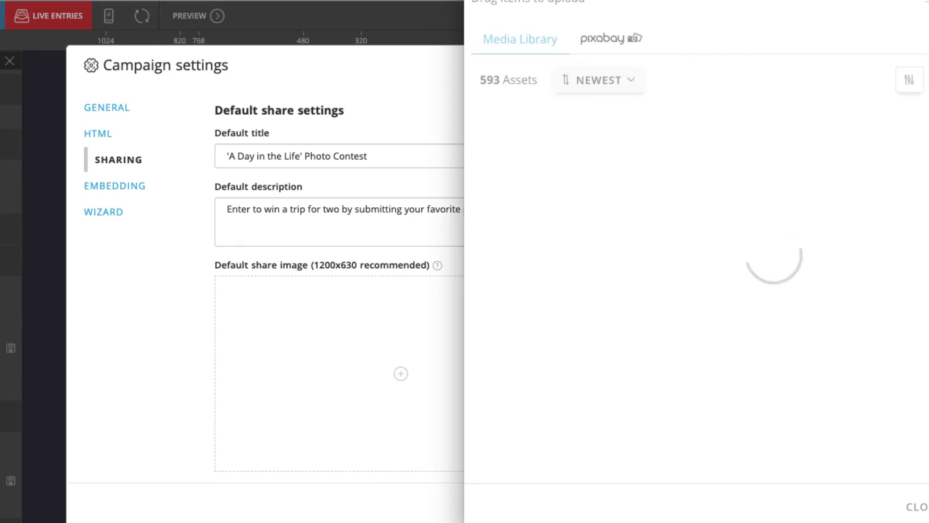
pyautogui.click(503, 141)
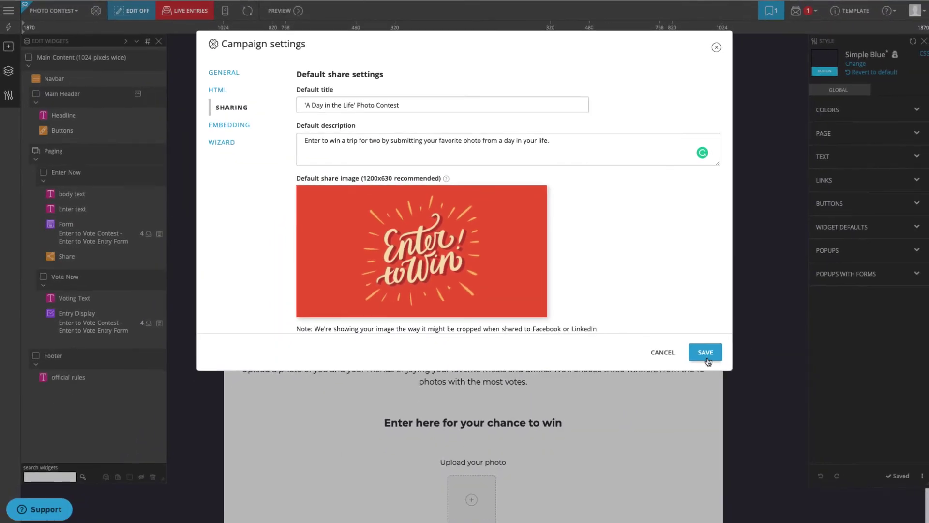
pyautogui.click(824, 519)
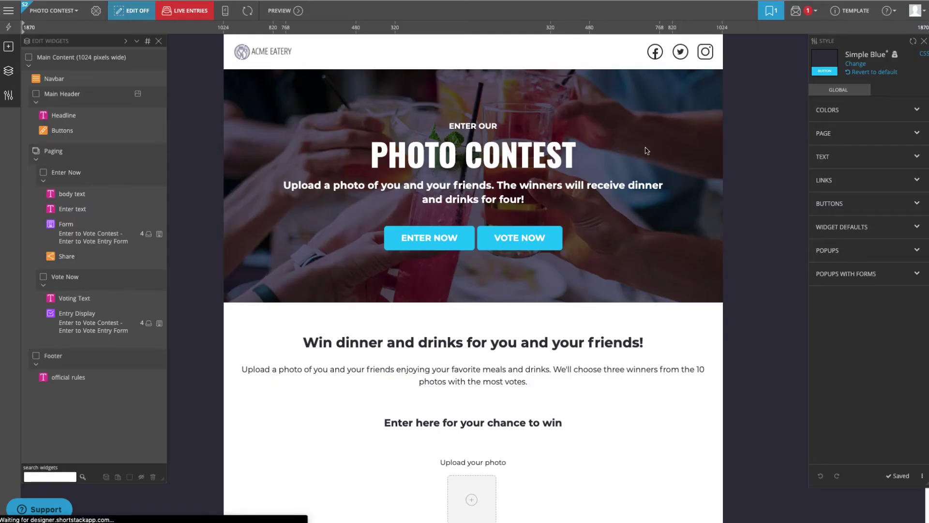
# Copy the landing page URL from Manage Publications and paste it into a new Facebook page post
pyautogui.click(770, 10)
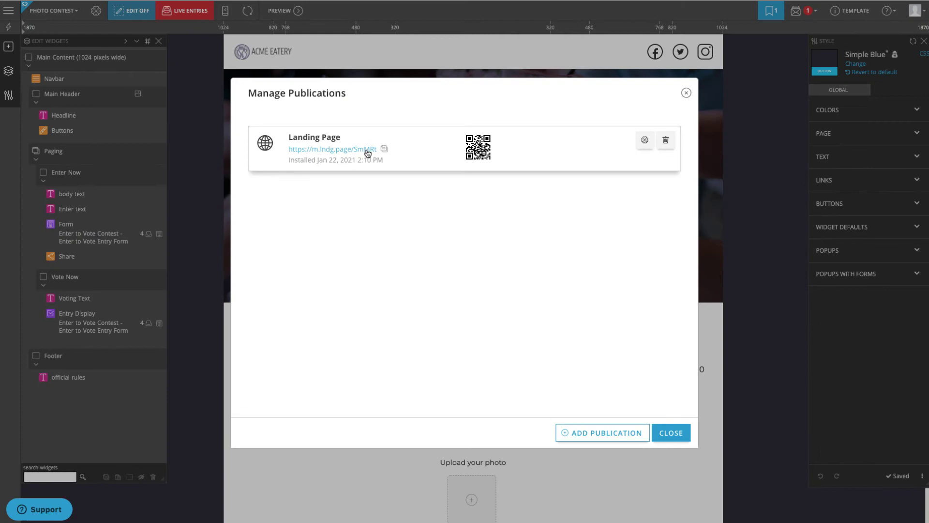
pyautogui.rightClick(368, 153)
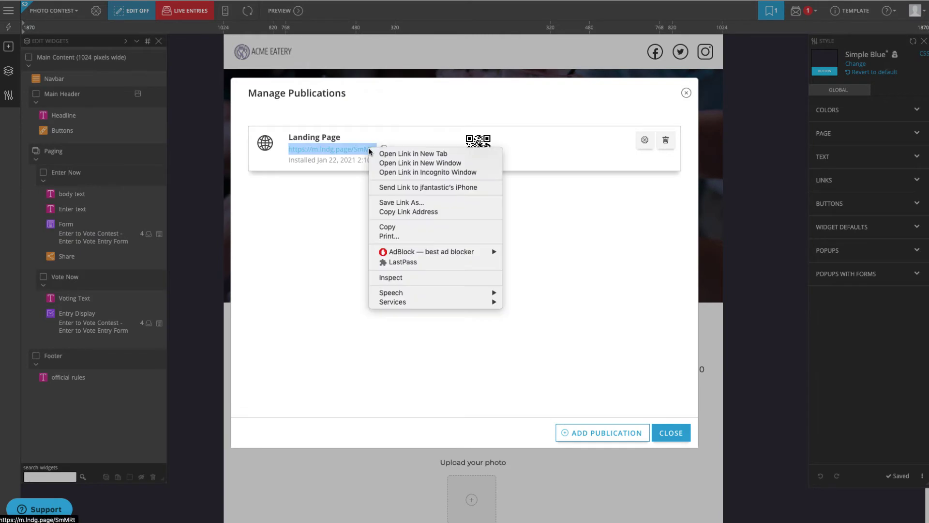
pyautogui.click(389, 228)
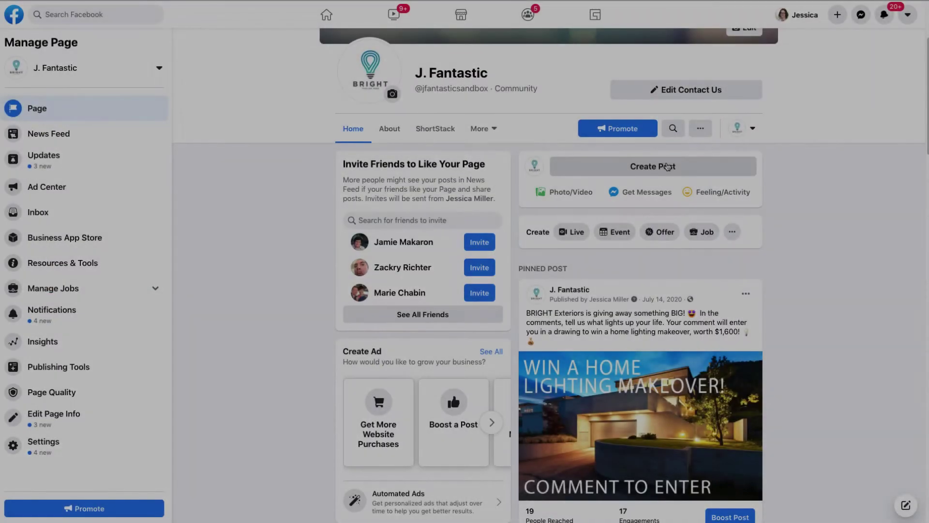
pyautogui.click(665, 164)
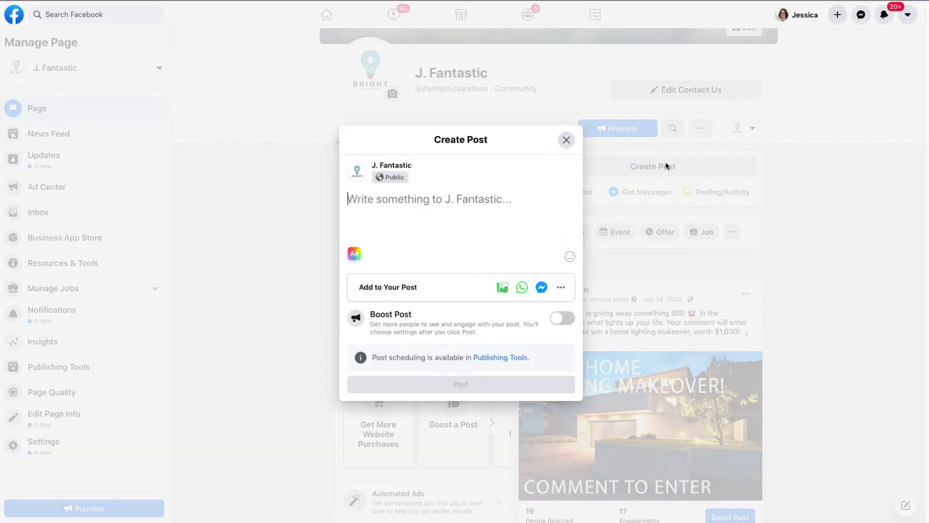
pyautogui.hotkey('ctrl', 'v')
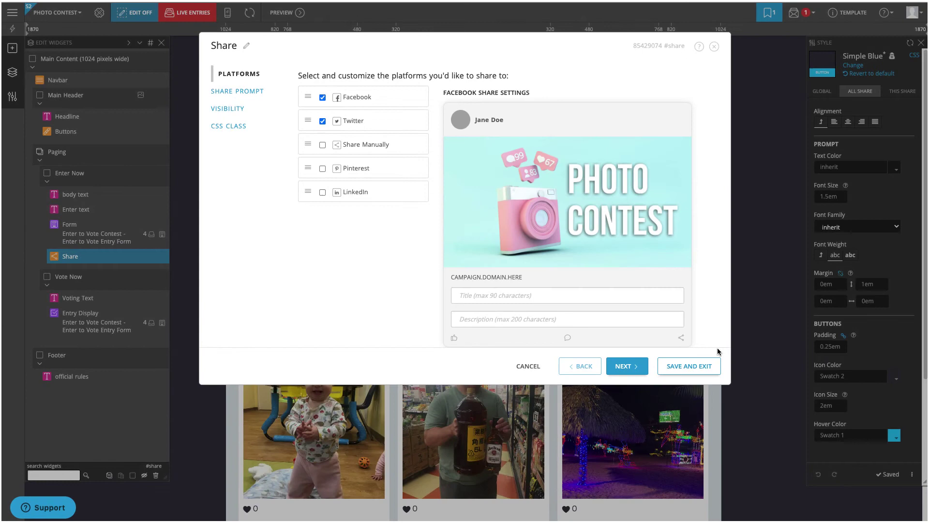
# Save and exit the Share dialog, then publish the campaign changes
pyautogui.click(689, 368)
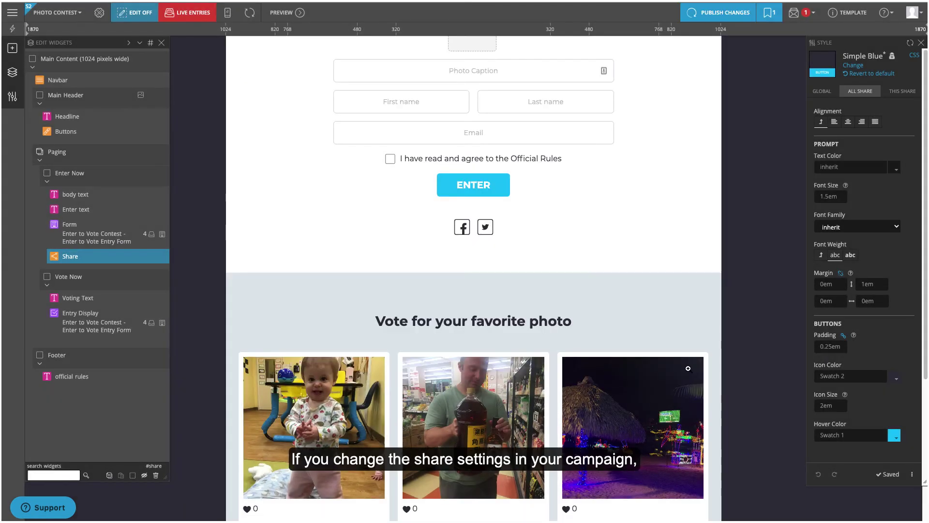
pyautogui.click(723, 15)
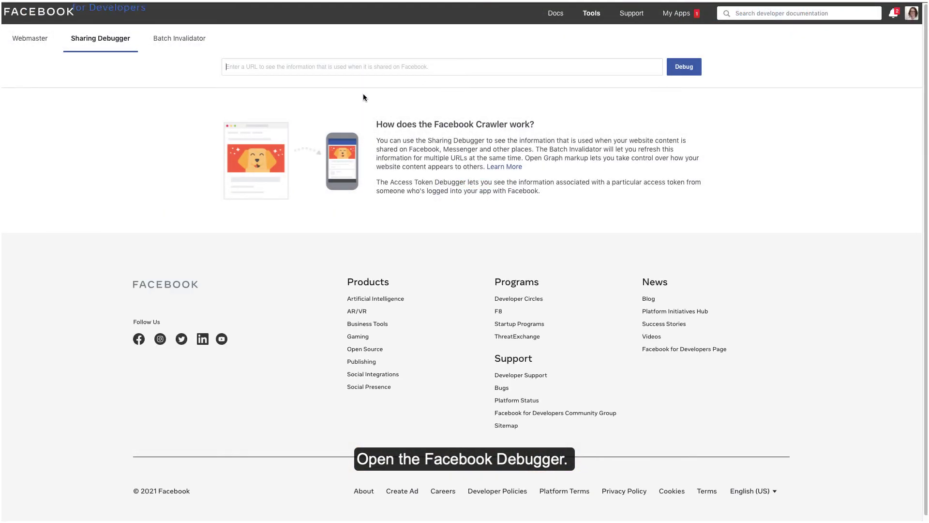
# Paste the campaign URL into the Sharing Debugger, debug it, and scrape it again
pyautogui.click(275, 66)
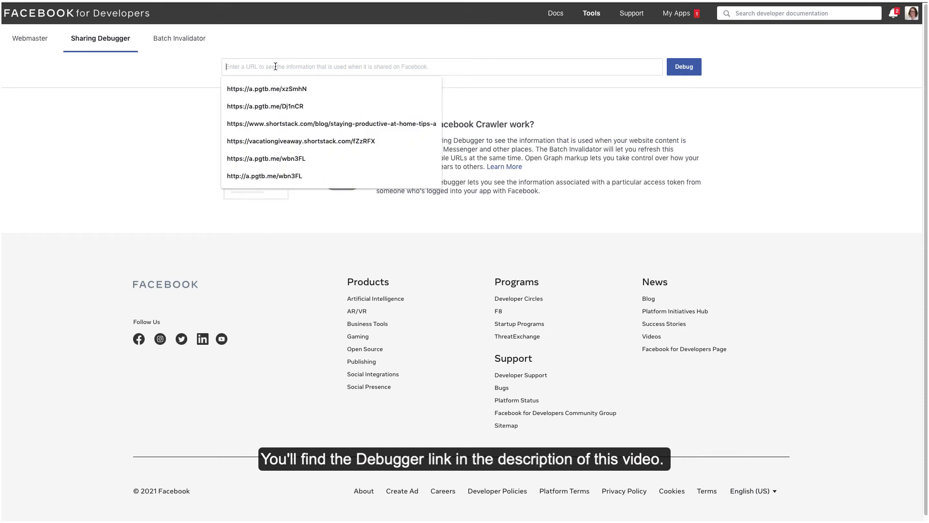
pyautogui.hotkey('ctrl', 'v')
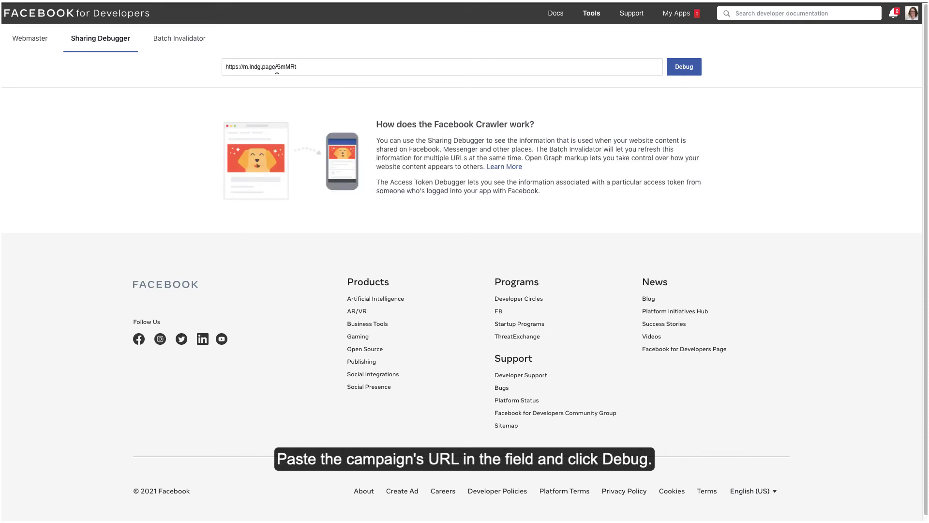
pyautogui.click(692, 68)
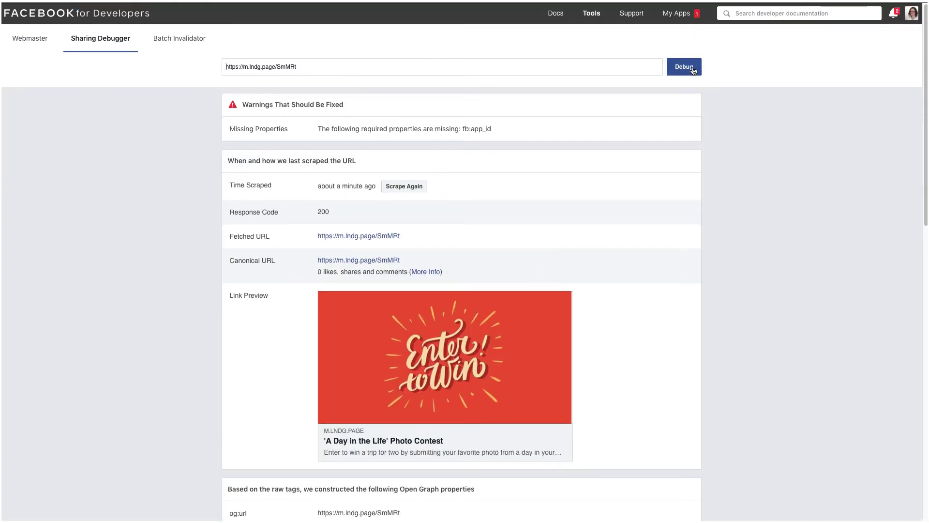
pyautogui.click(399, 188)
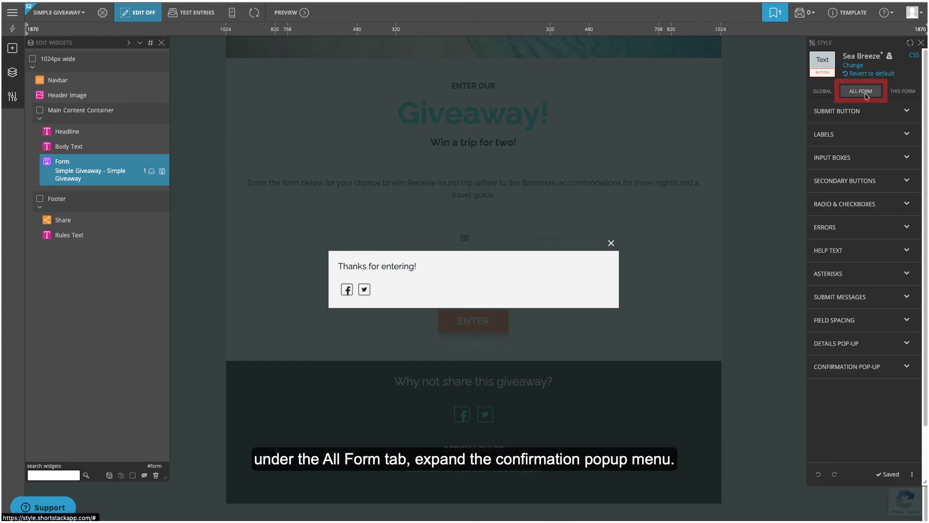
# Set the confirmation pop-up share icons to Swatch 1 orange with a Swatch 5 teal hover colour
pyautogui.click(907, 367)
pyautogui.scroll(-10, 912, 395)
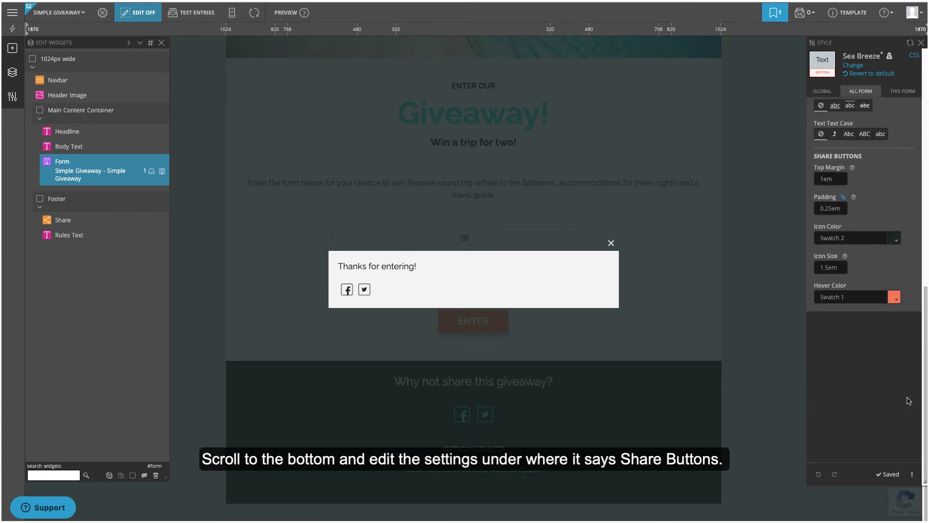
pyautogui.click(892, 238)
pyautogui.click(820, 266)
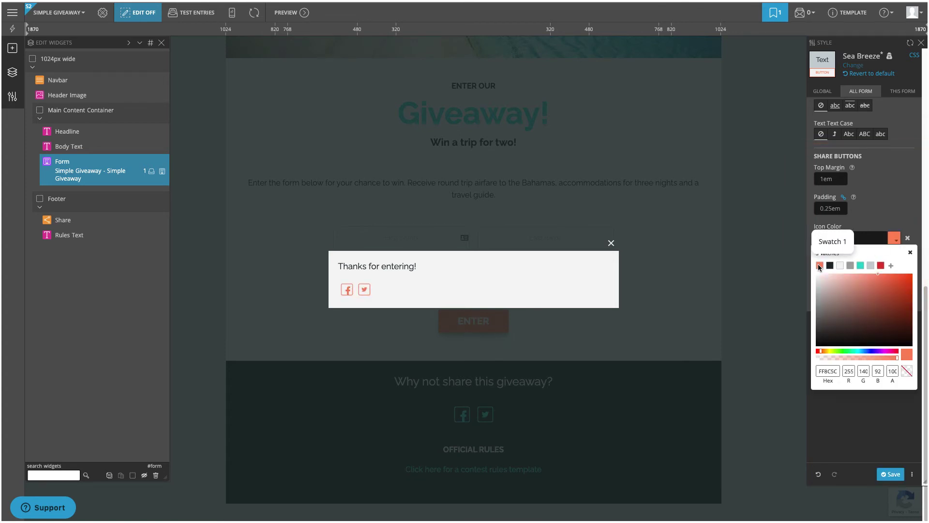
pyautogui.click(909, 253)
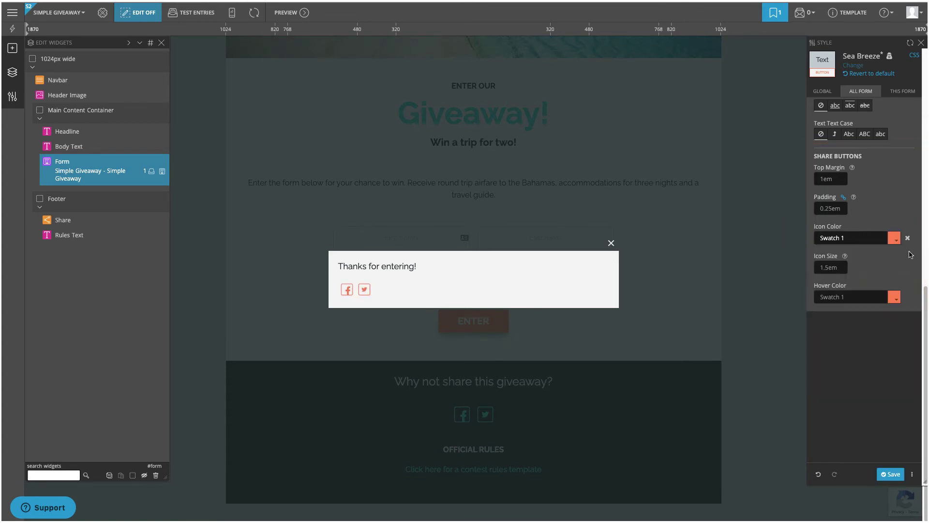
pyautogui.click(894, 297)
pyautogui.click(860, 325)
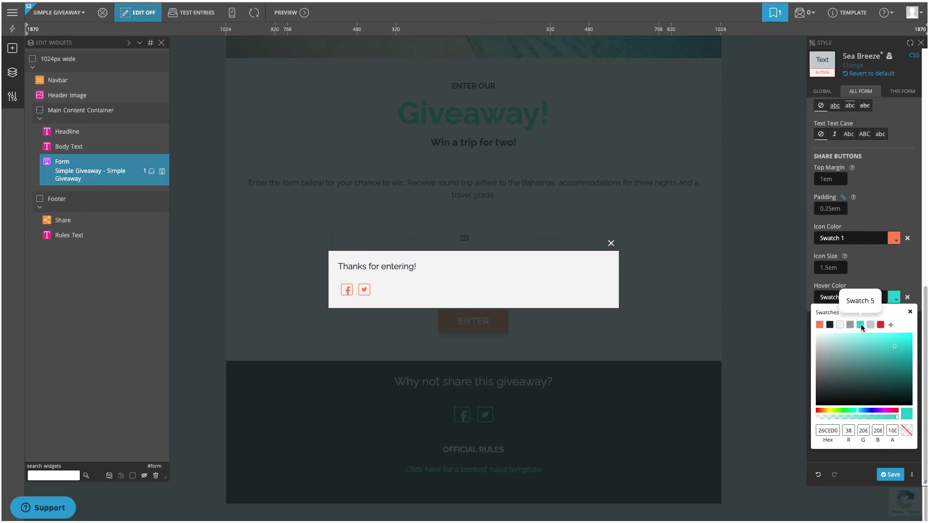
pyautogui.click(910, 311)
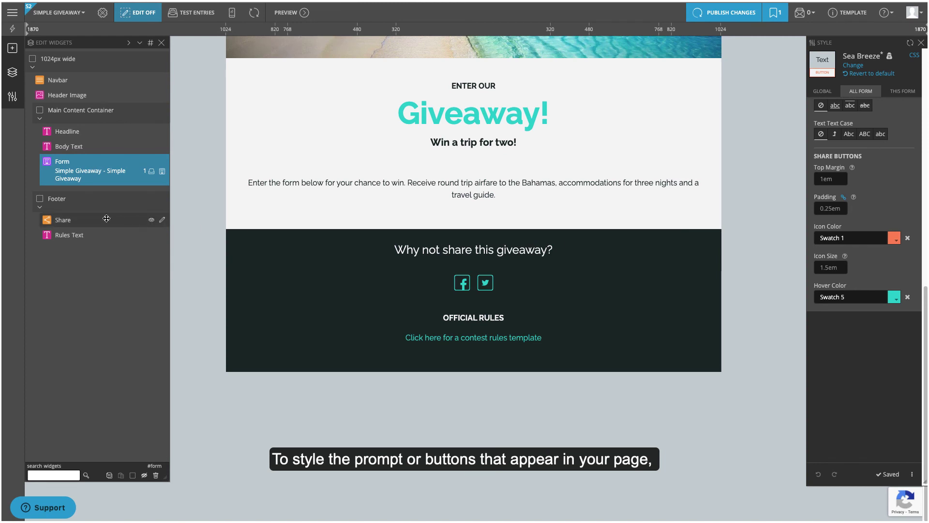
# Set the page Share widget's icon colour to Swatch 1 orange
pyautogui.click(104, 219)
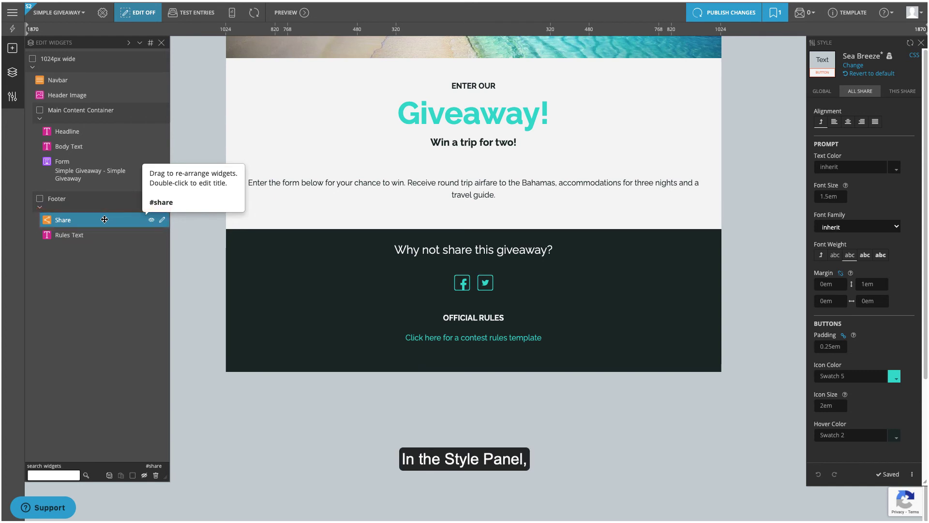
pyautogui.click(894, 377)
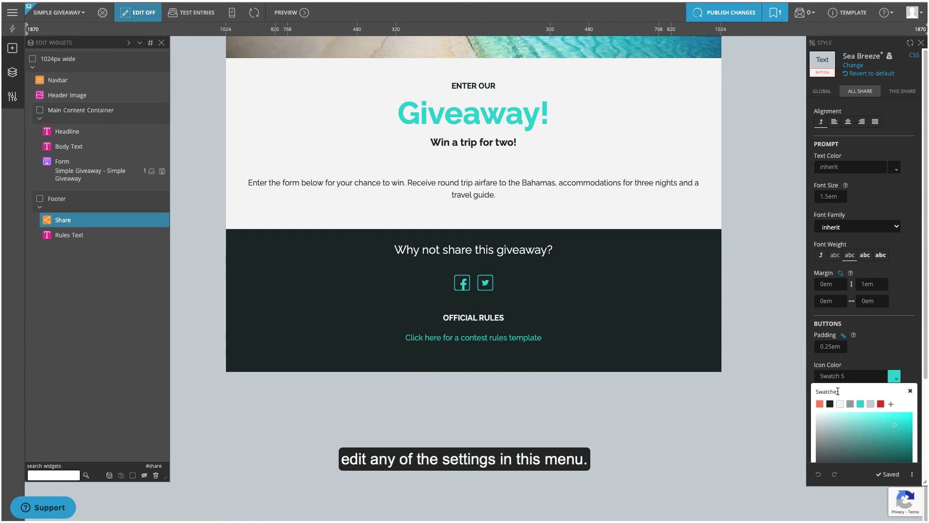
pyautogui.click(820, 404)
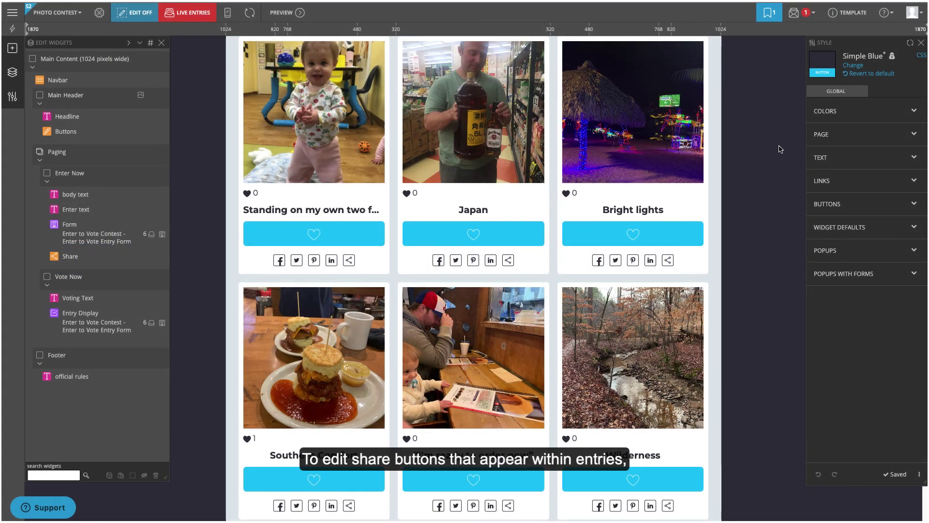
# Expand the Entry Display widget's Sharing style settings for all entries
pyautogui.click(87, 317)
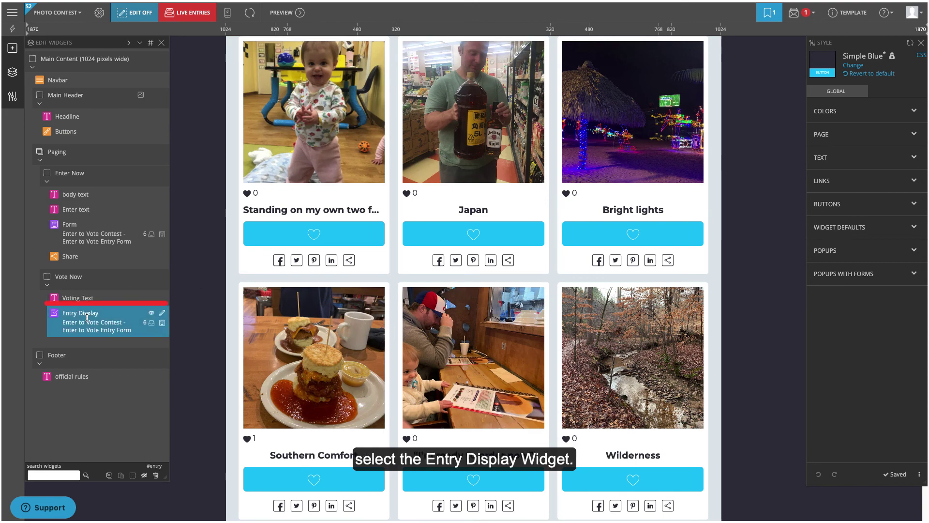
pyautogui.scroll(-5, 466, 297)
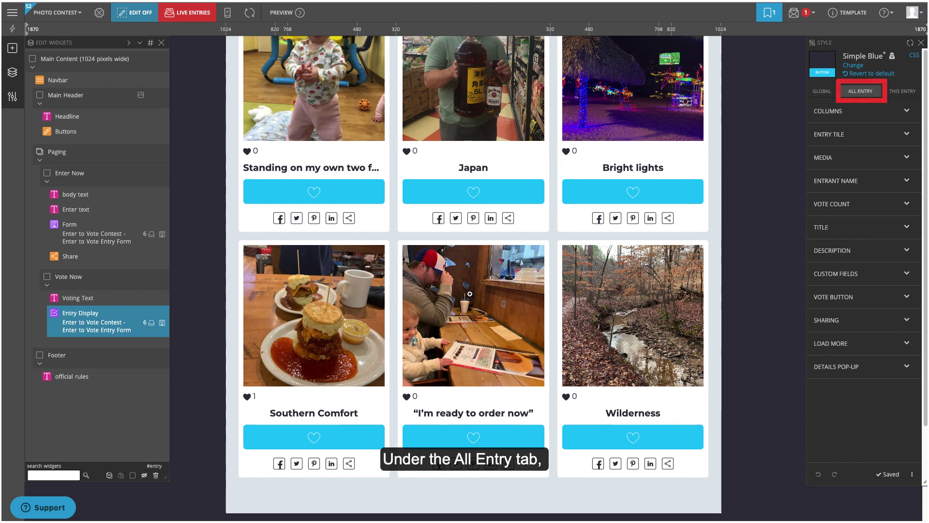
pyautogui.click(908, 321)
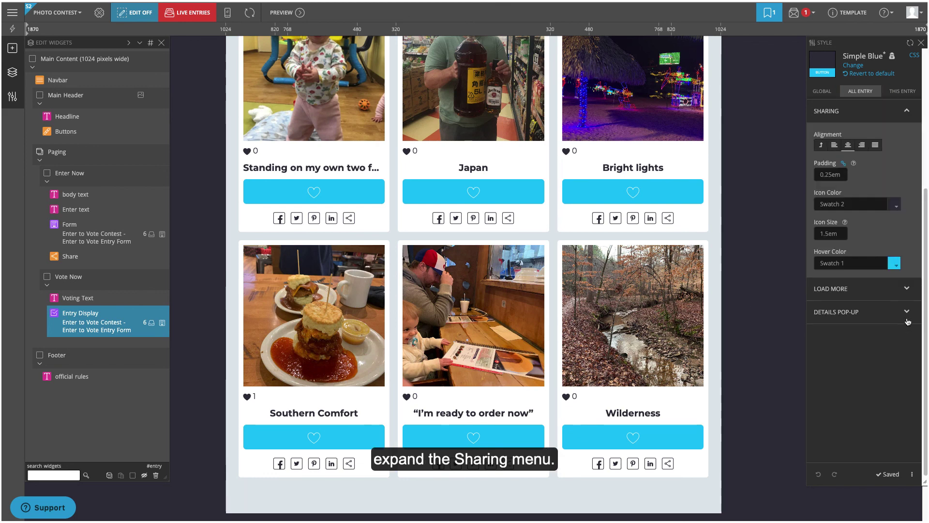